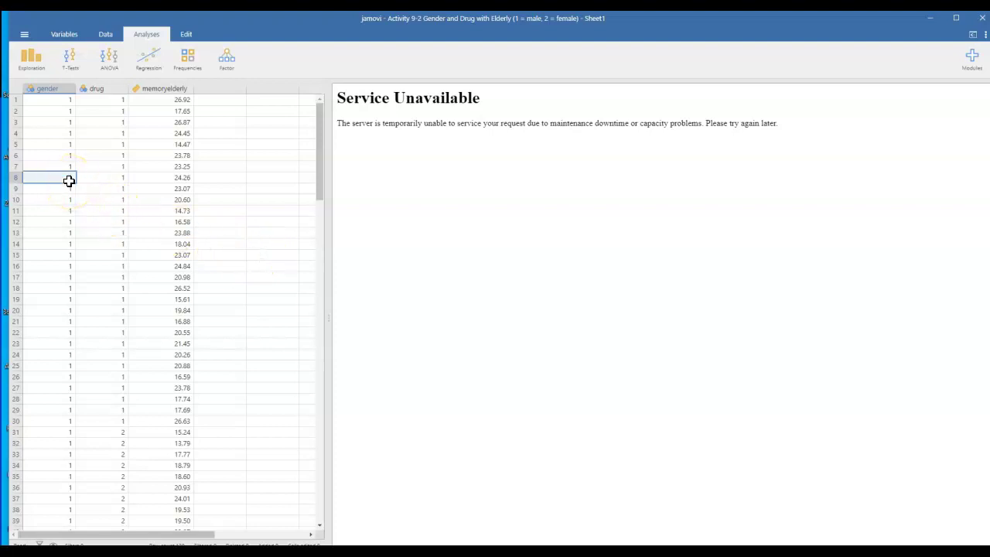
# - Label the gender variable's levels: 1 as male and 2 as female
pyautogui.click(56, 89)
pyautogui.doubleClick(55, 89)
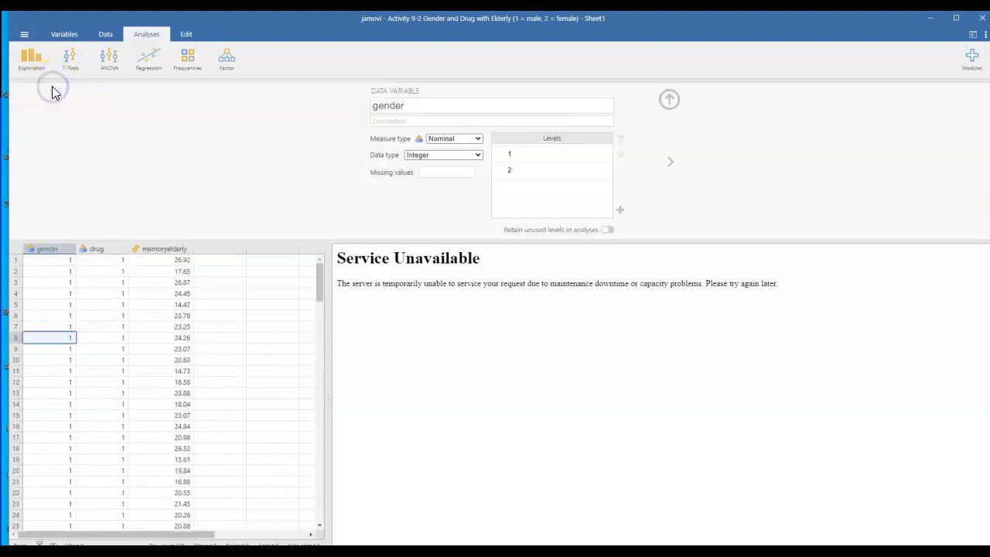
pyautogui.click(524, 153)
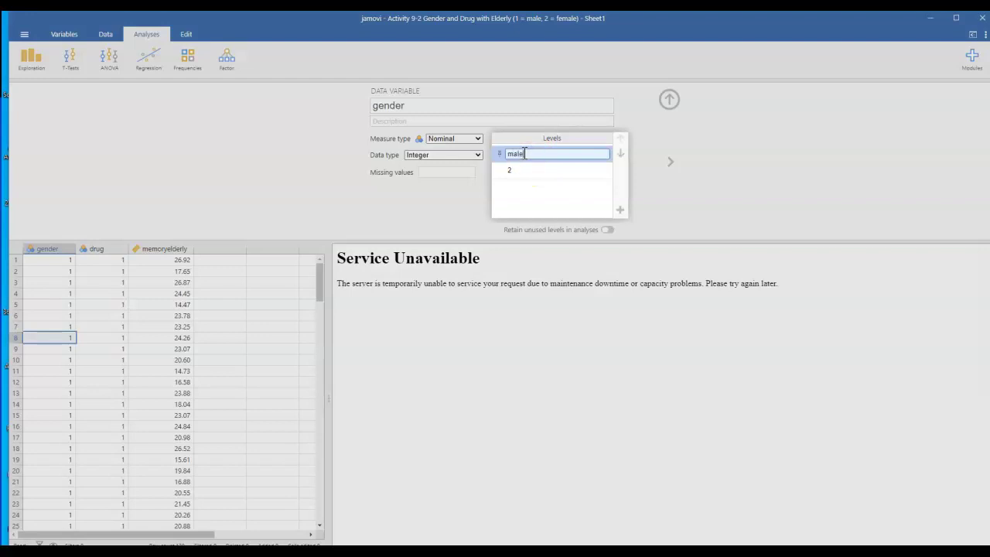
pyautogui.click(515, 168)
pyautogui.write('female')
pyautogui.click(519, 164)
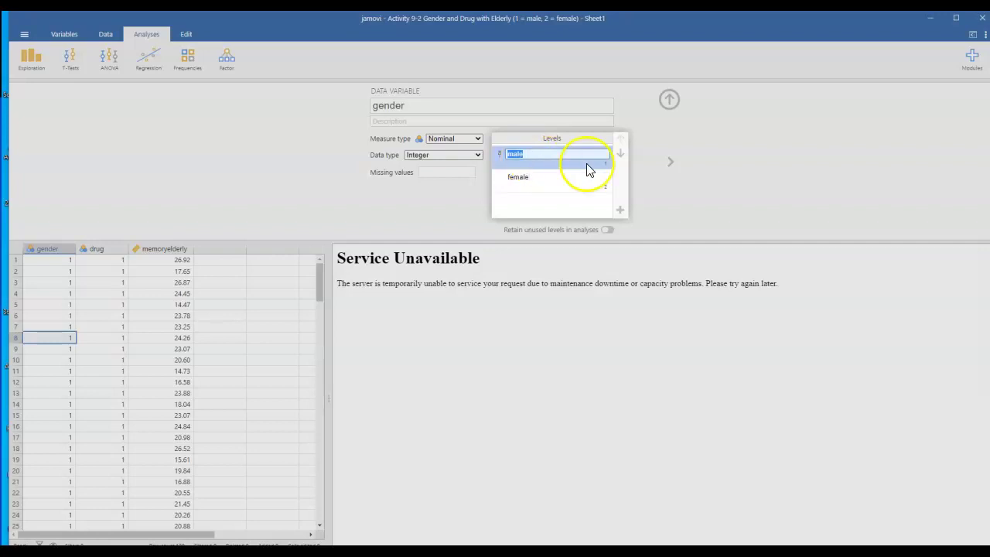
pyautogui.click(649, 115)
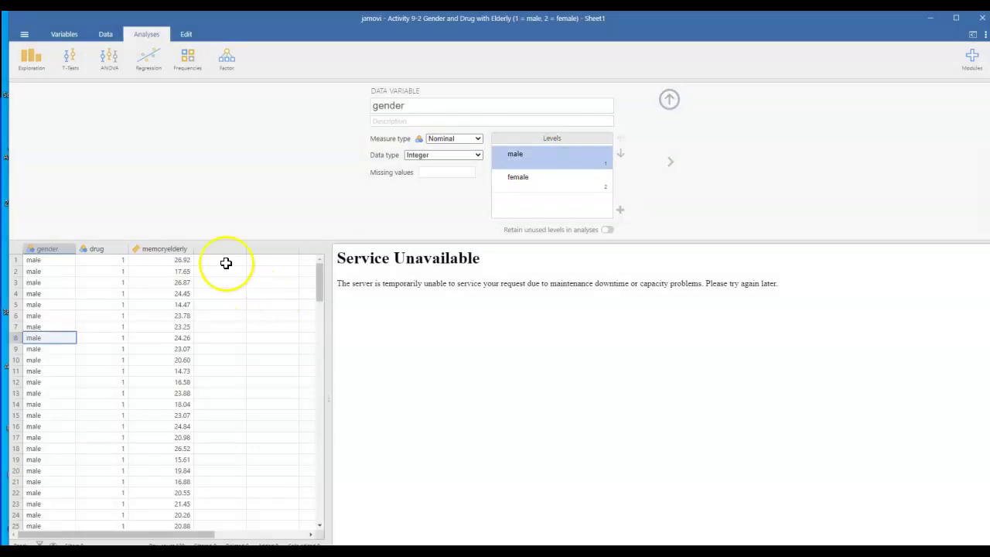
pyautogui.click(669, 99)
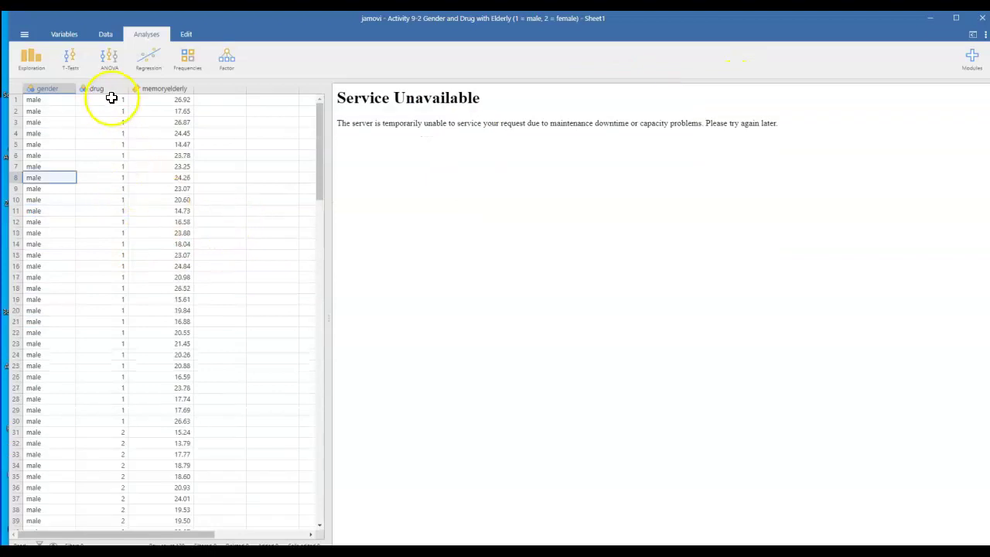
# - Label the drug variable's levels: 1 as A and 2 as B
pyautogui.click(114, 92)
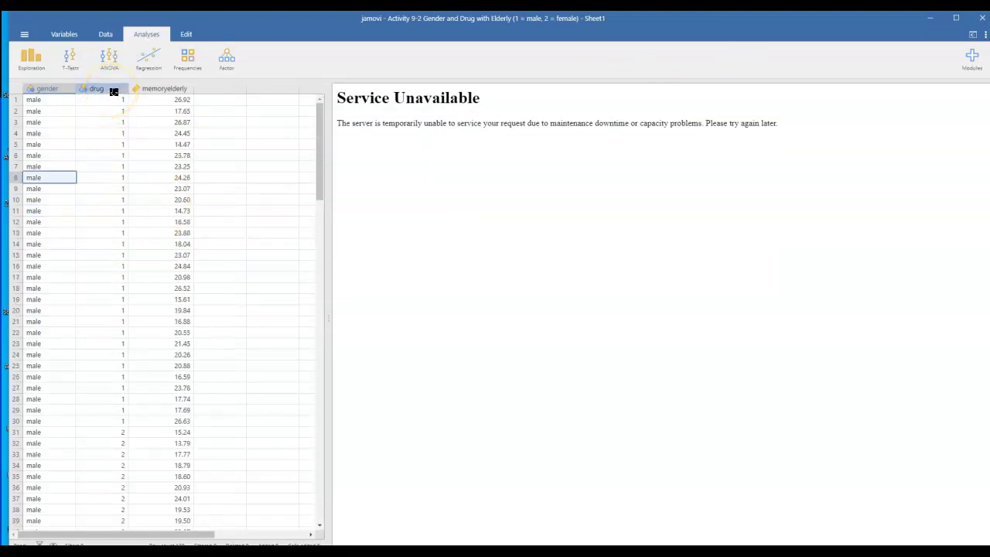
pyautogui.doubleClick(113, 92)
pyautogui.click(525, 156)
pyautogui.write('A')
pyautogui.click(527, 169)
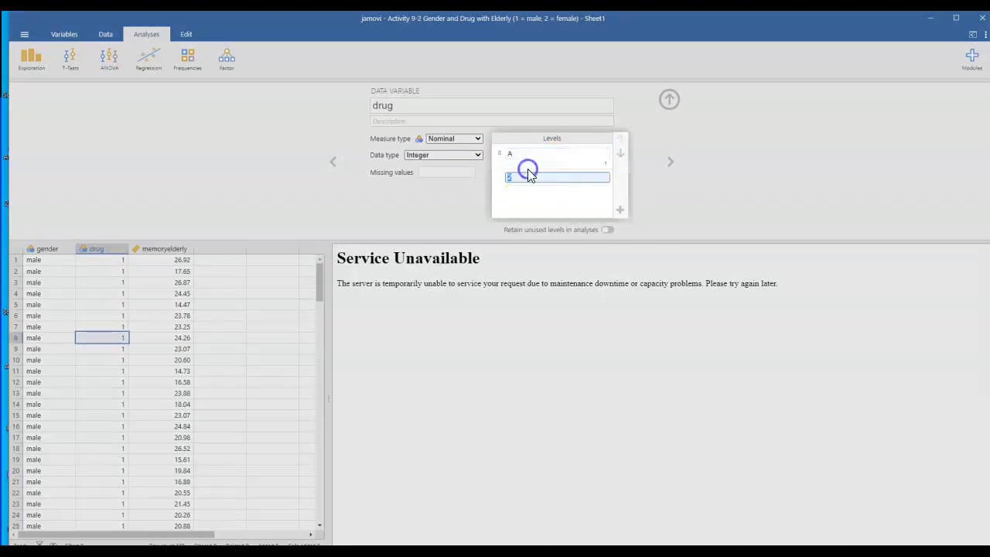
pyautogui.write('B')
pyautogui.click(654, 127)
pyautogui.click(669, 99)
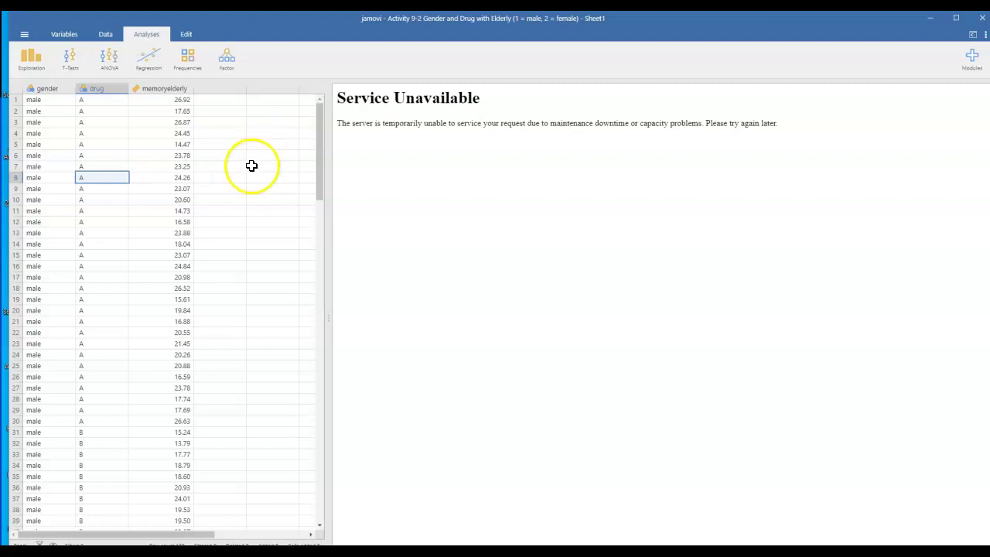
# - Create a factorial ANOVA analysis with memoryelderly as the dependent variable
pyautogui.click(114, 62)
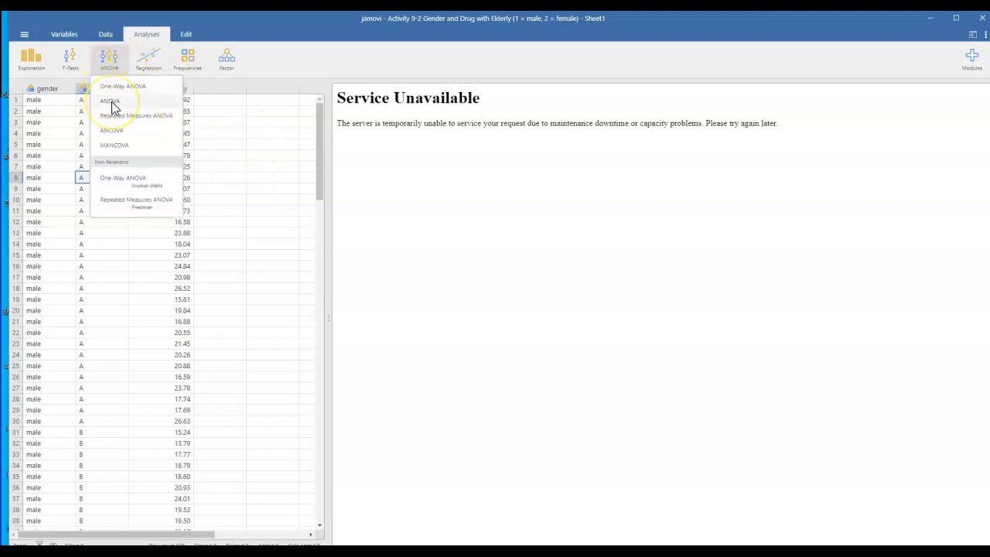
pyautogui.click(112, 102)
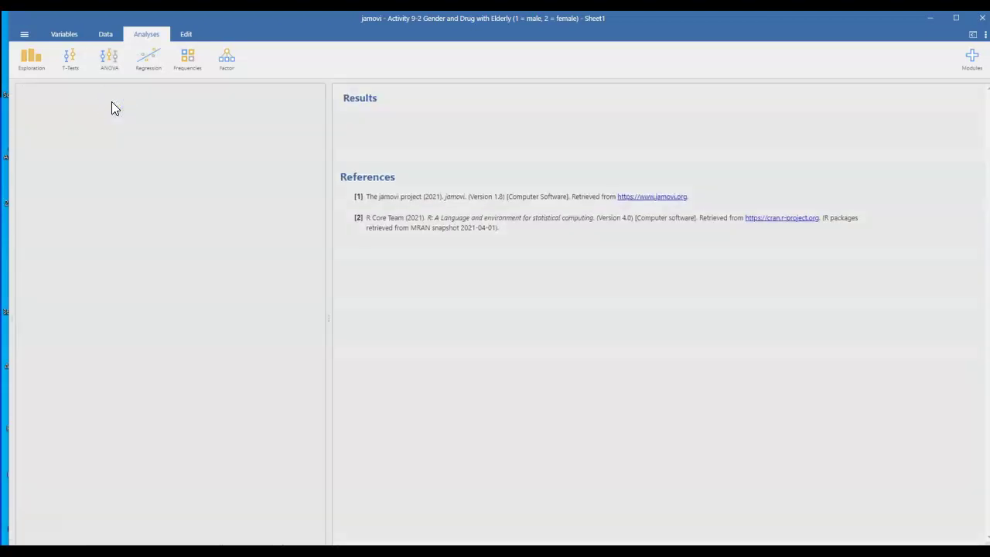
pyautogui.click(108, 143)
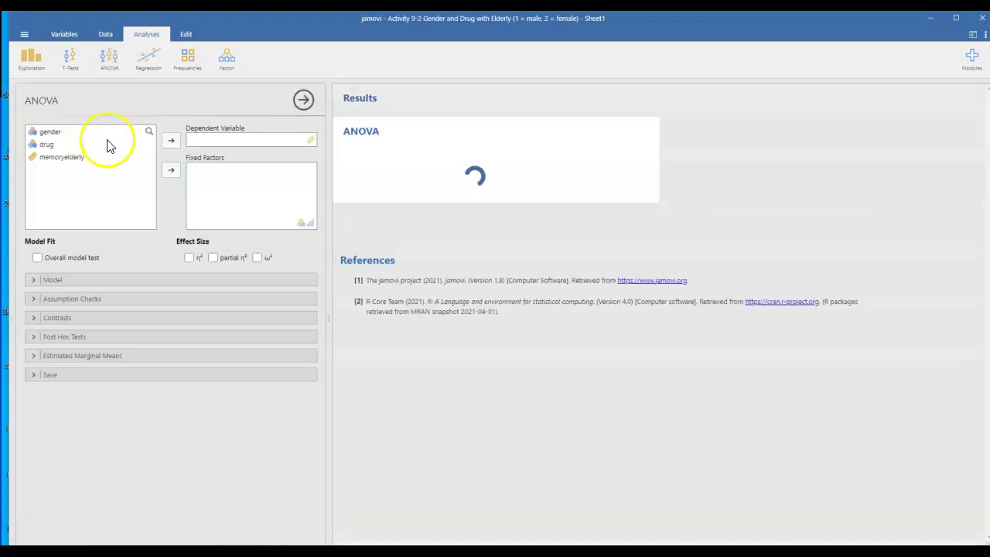
pyautogui.click(77, 157)
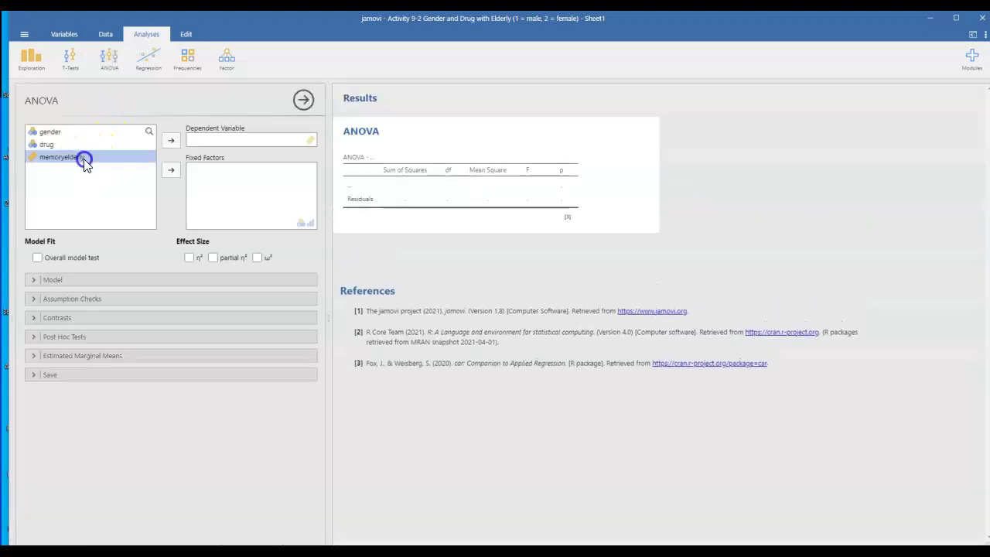
pyautogui.click(171, 140)
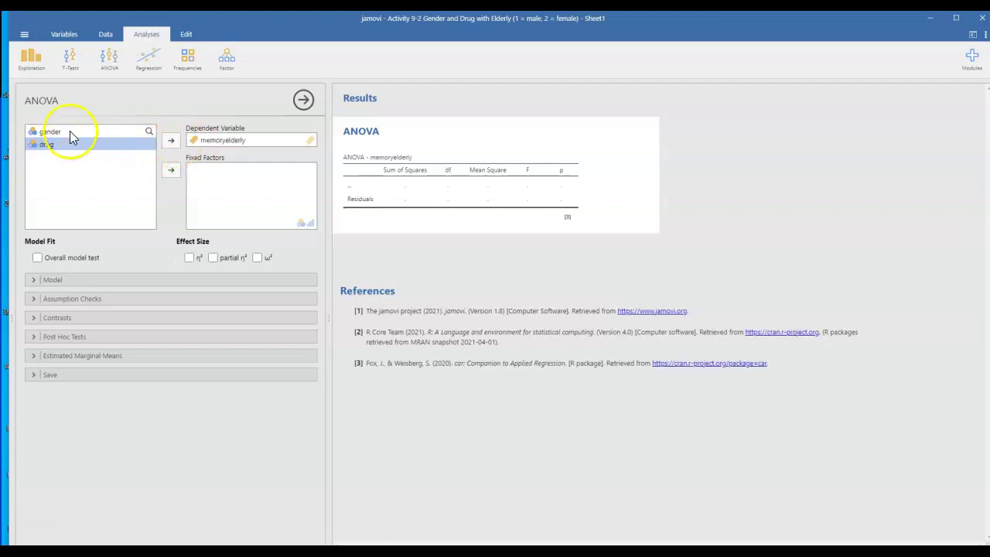
# - Add gender and drug as fixed factors and request the partial η² and ω² effect sizes
pyautogui.click(69, 133)
pyautogui.click(170, 169)
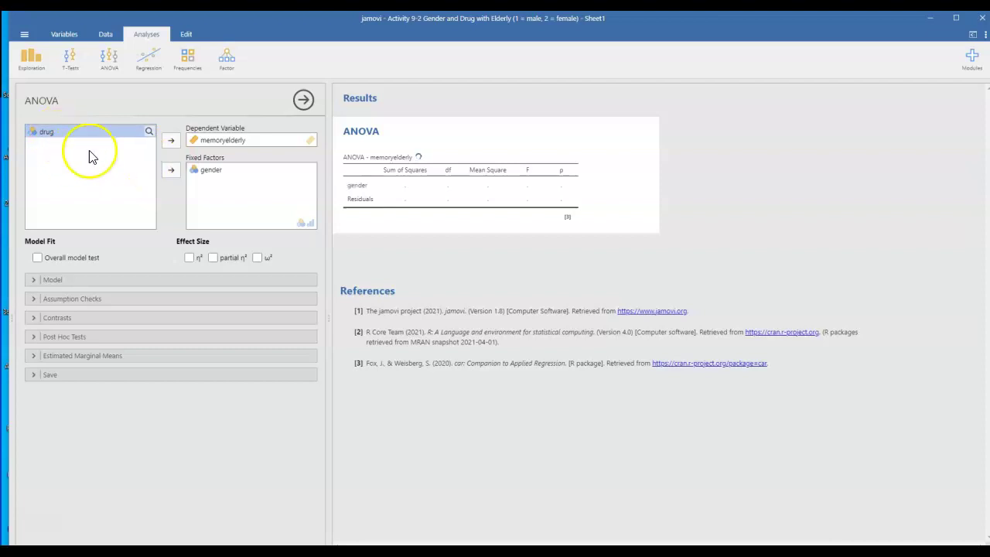
pyautogui.click(170, 170)
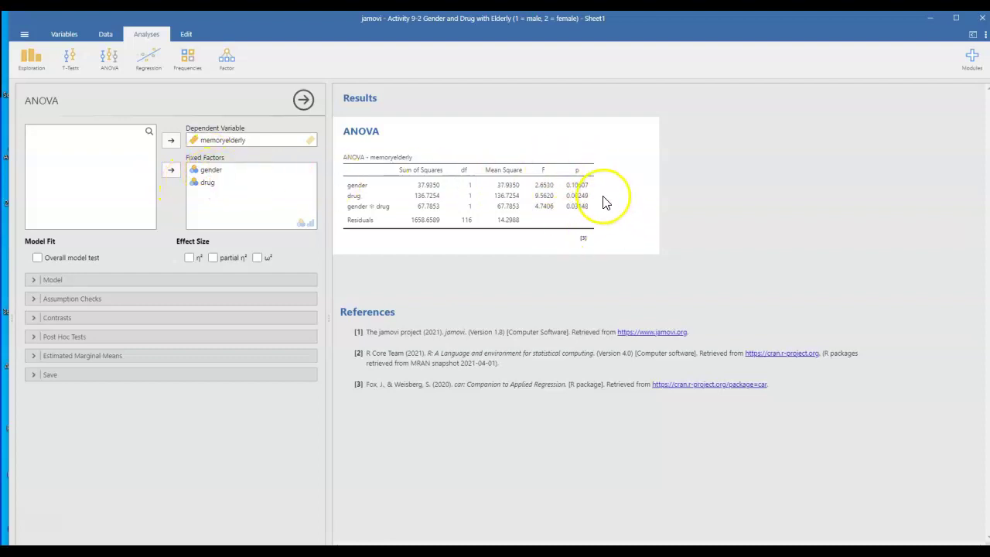
pyautogui.click(258, 257)
pyautogui.click(214, 259)
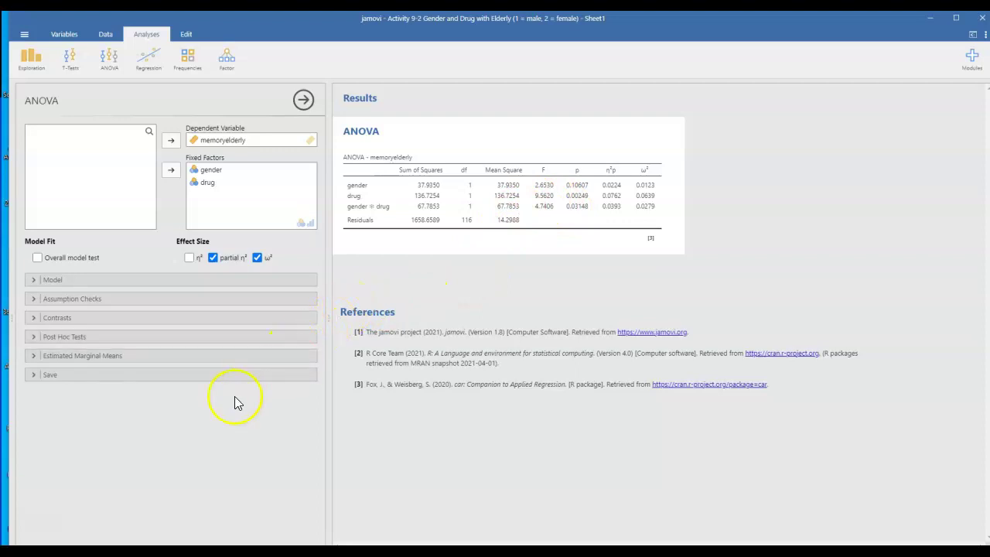
# - Add gender and drug together as Term 1 of the estimated marginal means and include the marginal means tables
pyautogui.click(32, 357)
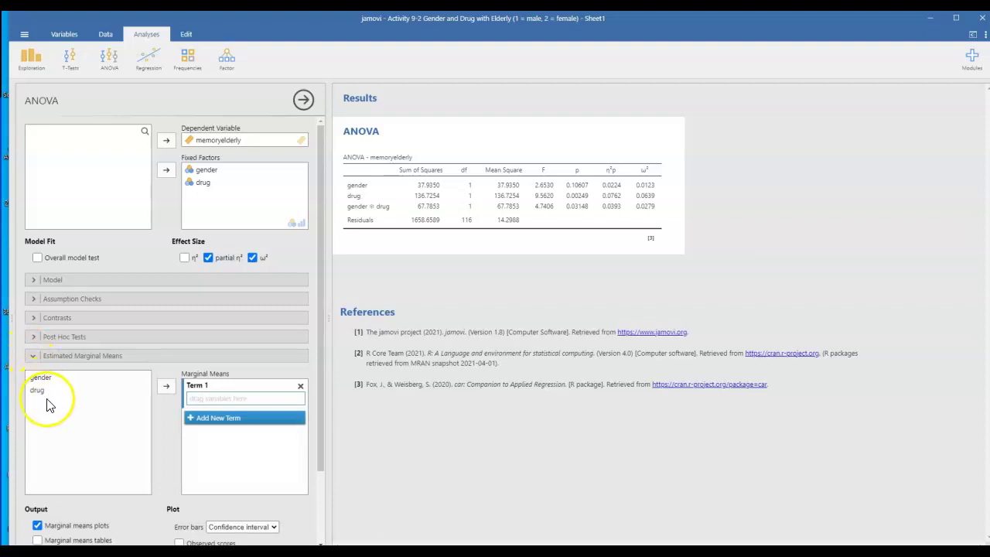
pyautogui.click(40, 378)
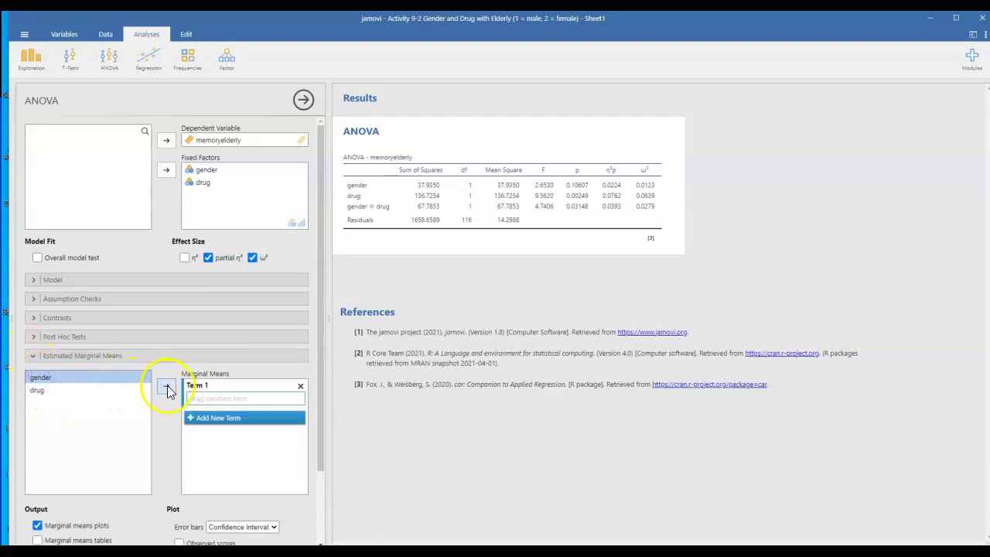
pyautogui.click(166, 385)
pyautogui.click(48, 389)
pyautogui.click(219, 400)
pyautogui.moveTo(219, 400); pyautogui.dragTo(224, 400)
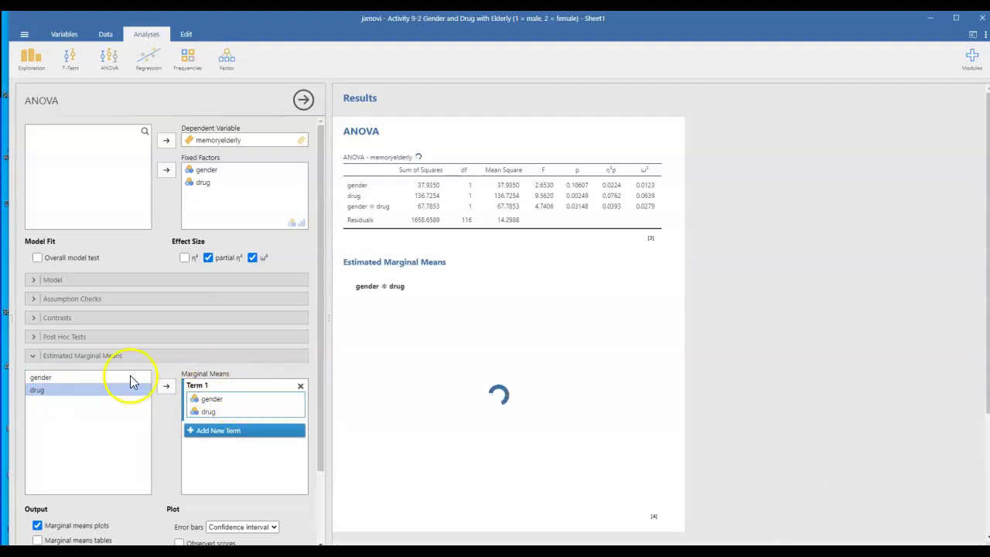
pyautogui.scroll(-1, 130, 376)
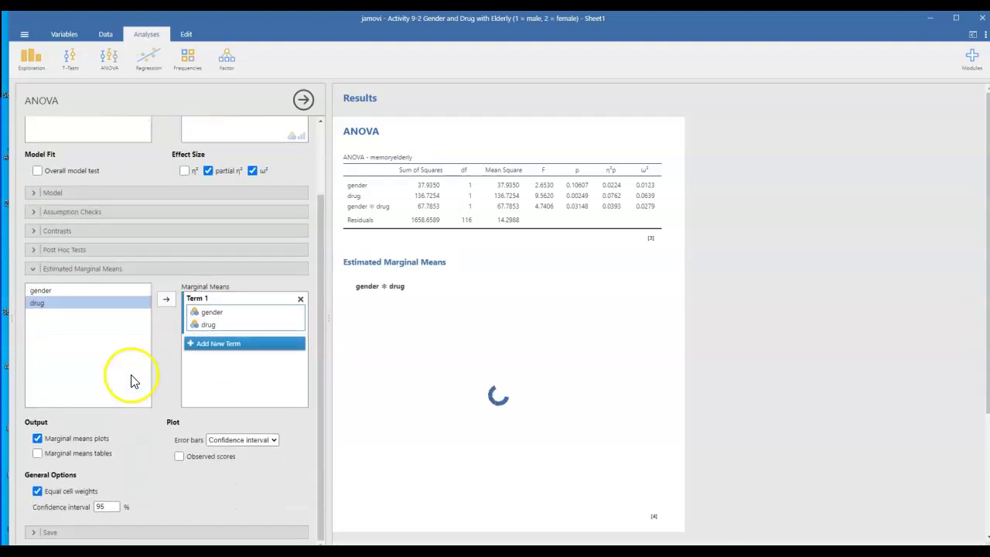
pyautogui.click(78, 453)
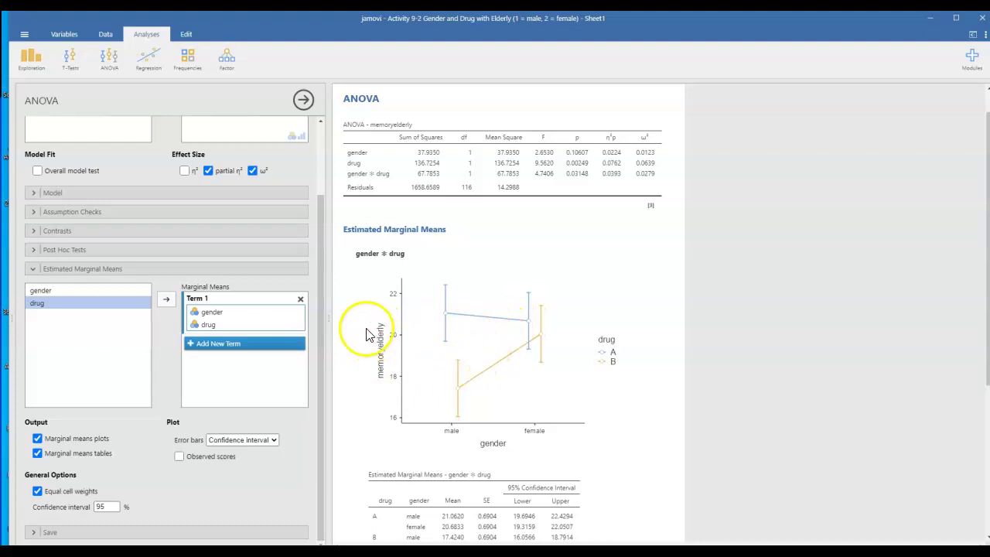
# - Request post hoc tests for gender ✻ drug with no correction instead of Tukey, plus Cohen's d with its confidence interval
pyautogui.click(83, 250)
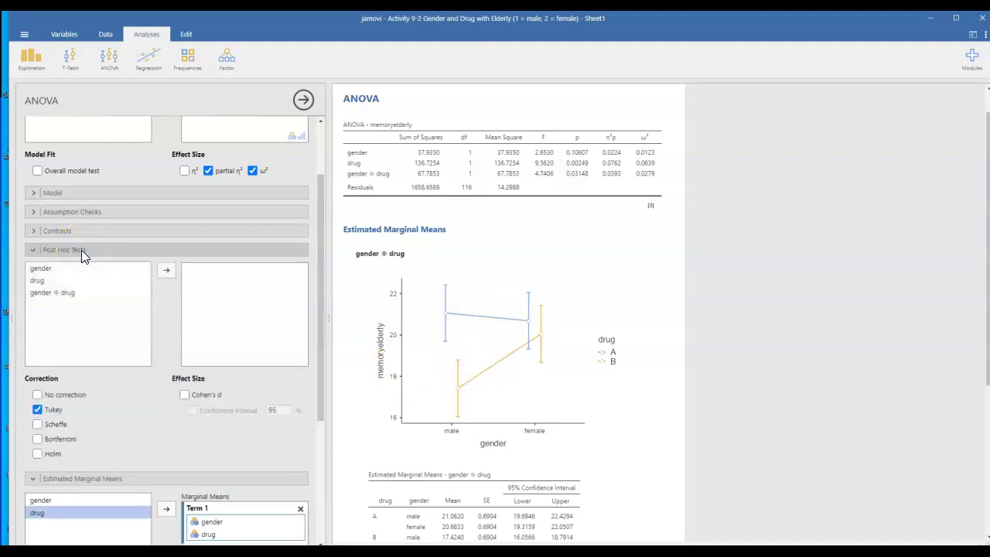
pyautogui.click(68, 293)
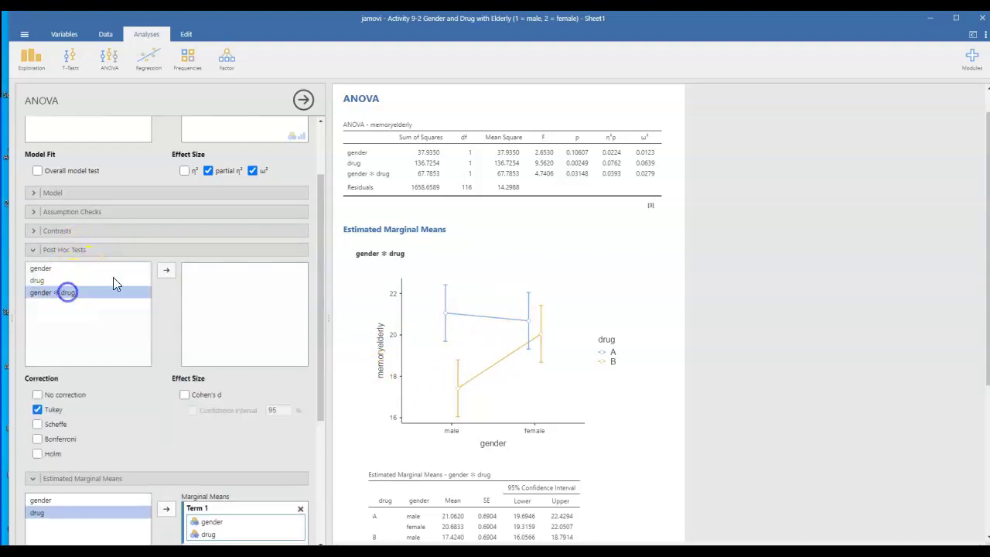
pyautogui.click(166, 272)
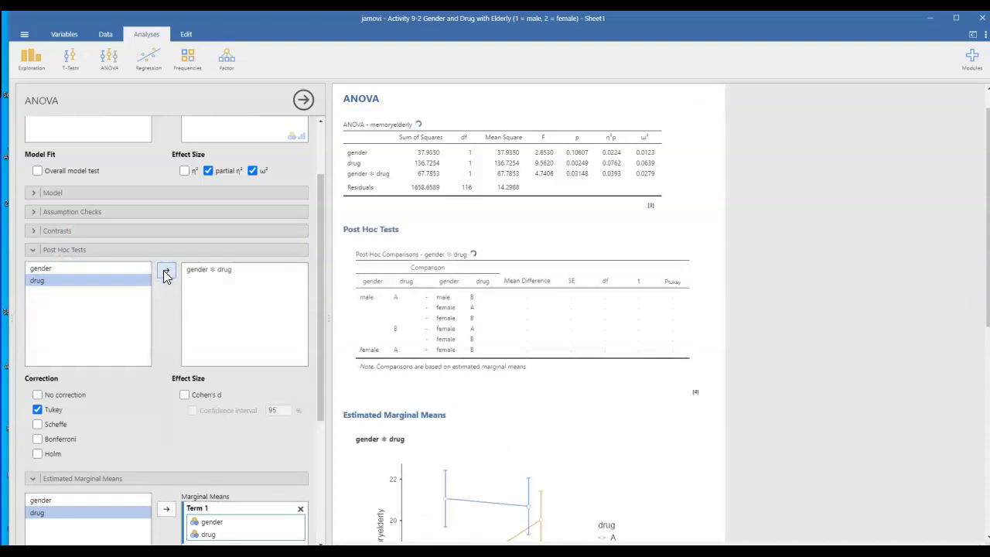
pyautogui.click(37, 409)
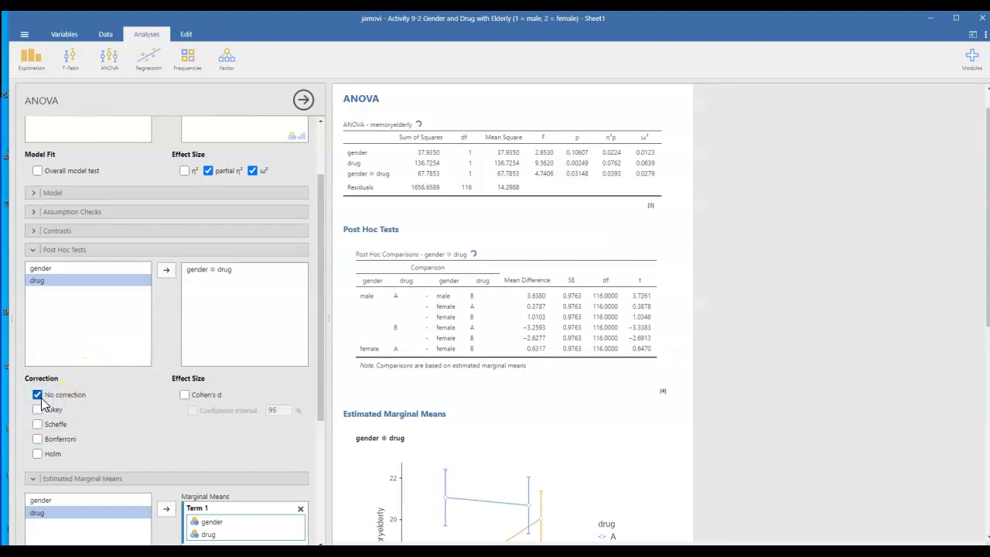
pyautogui.click(184, 395)
pyautogui.click(192, 411)
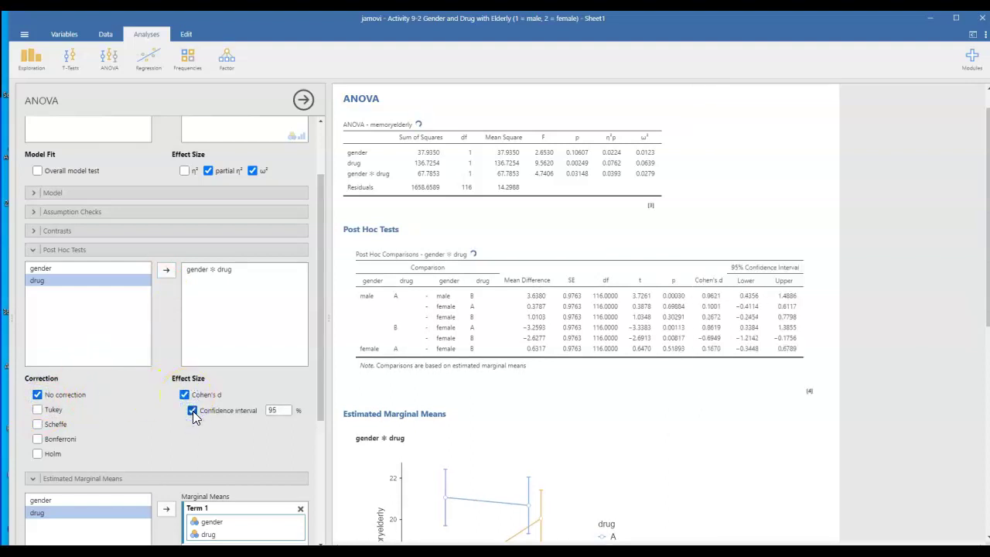
pyautogui.click(391, 418)
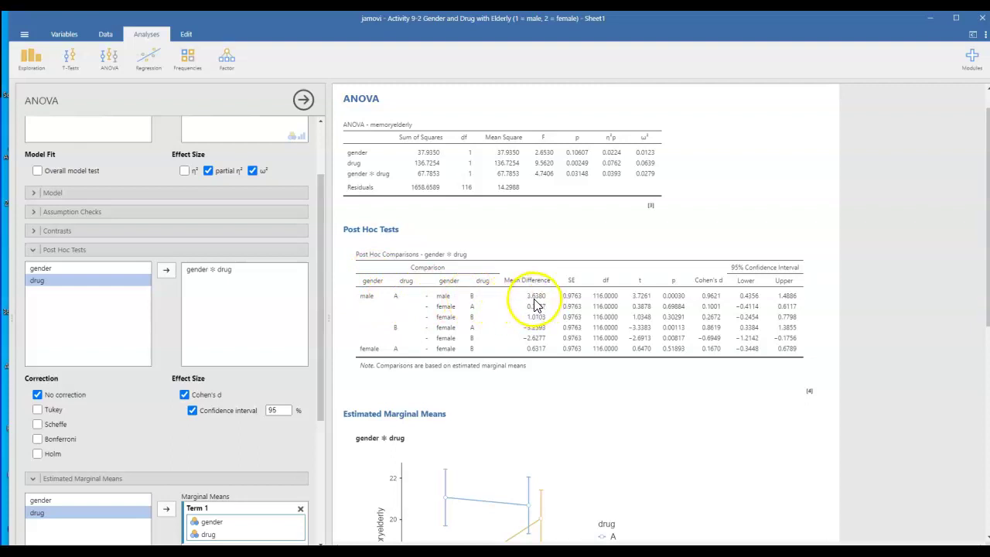
# - Add a second estimated marginal means term containing only gender
pyautogui.scroll(-2, 532, 306)
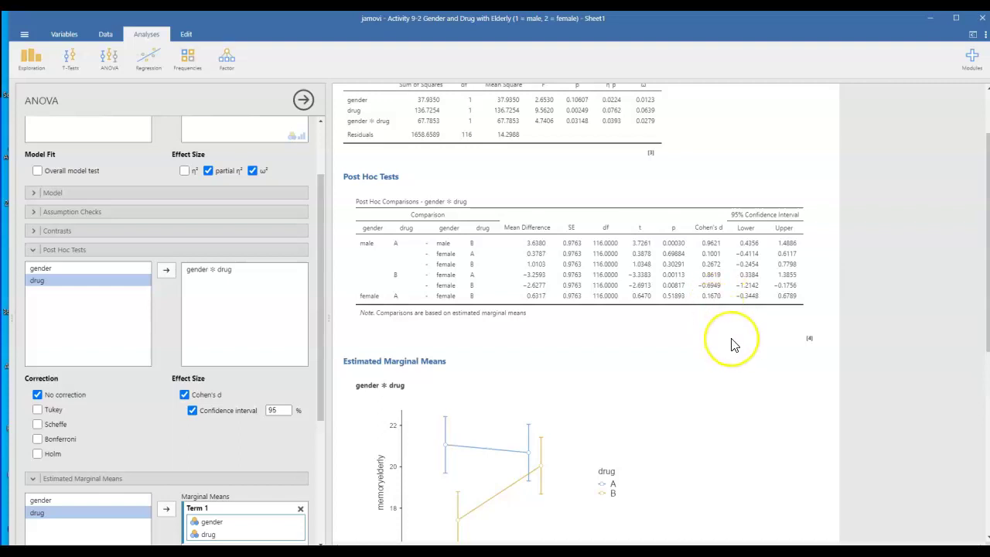
pyautogui.scroll(-1, 735, 344)
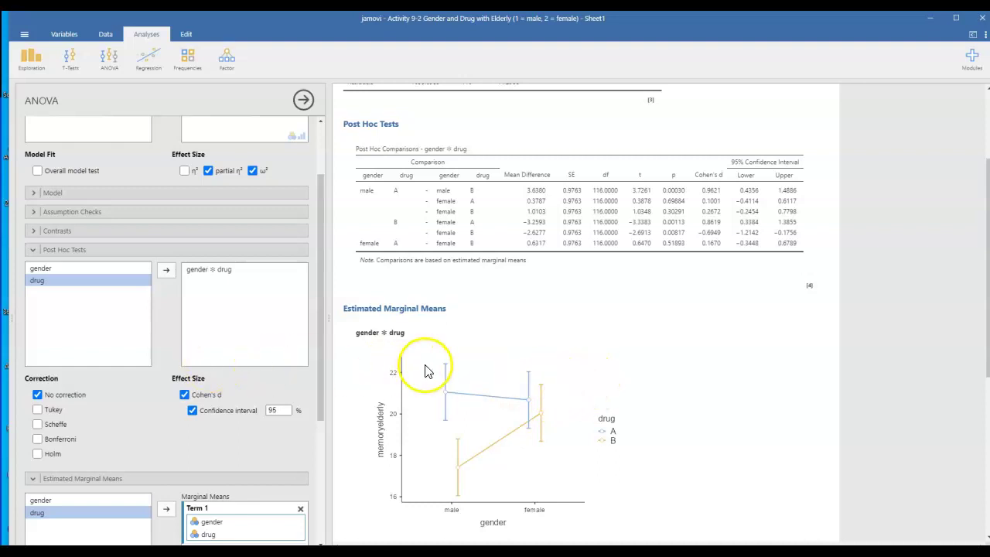
pyautogui.scroll(3, 425, 371)
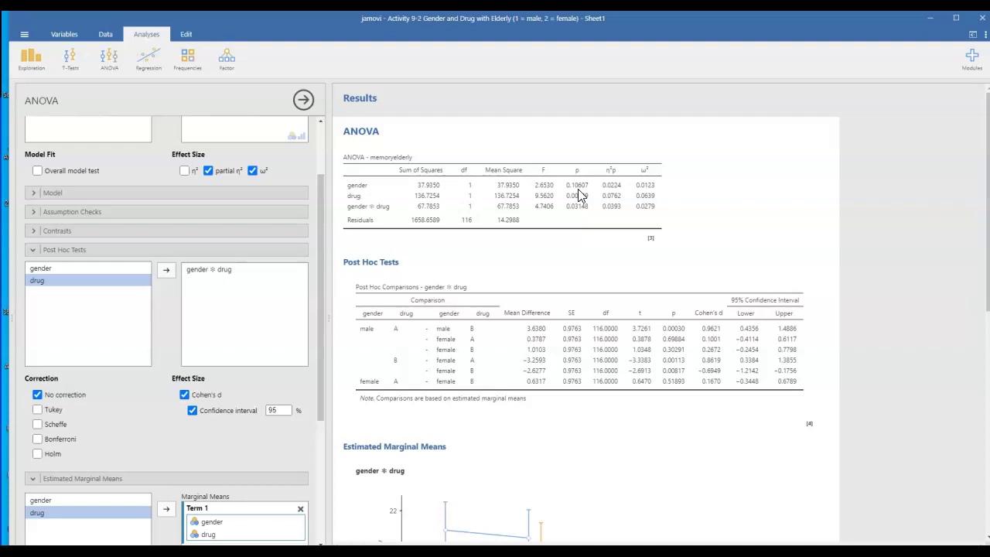
pyautogui.scroll(-3, 601, 229)
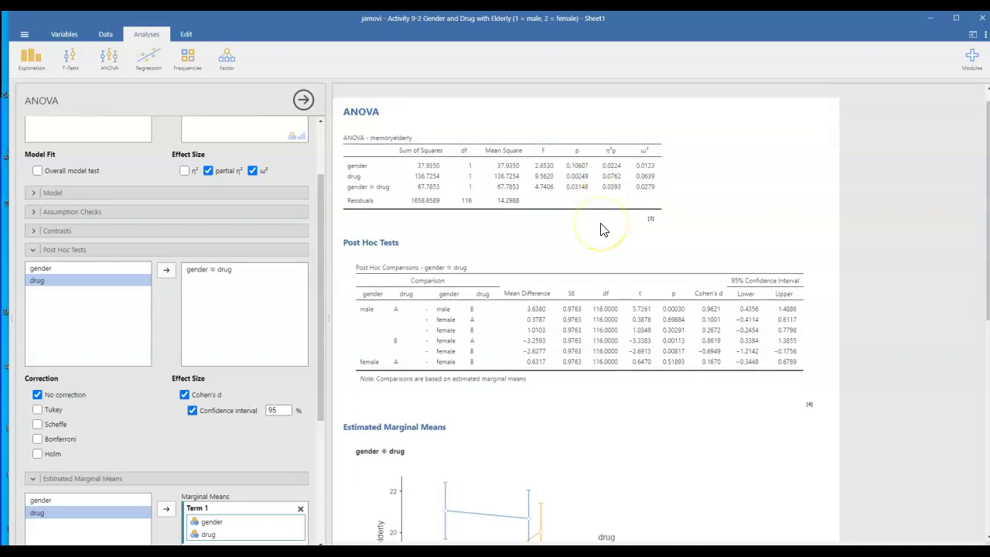
pyautogui.scroll(-3, 143, 479)
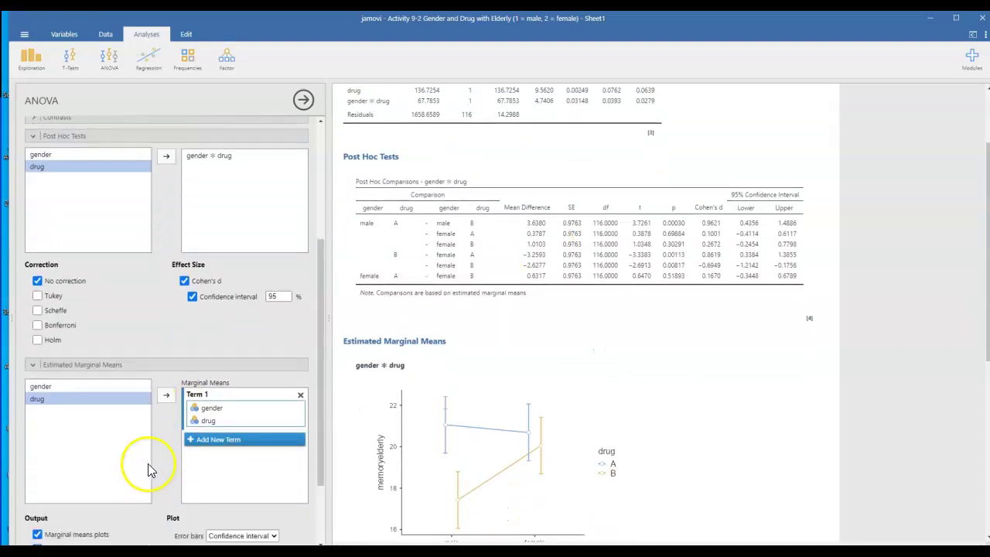
pyautogui.click(57, 342)
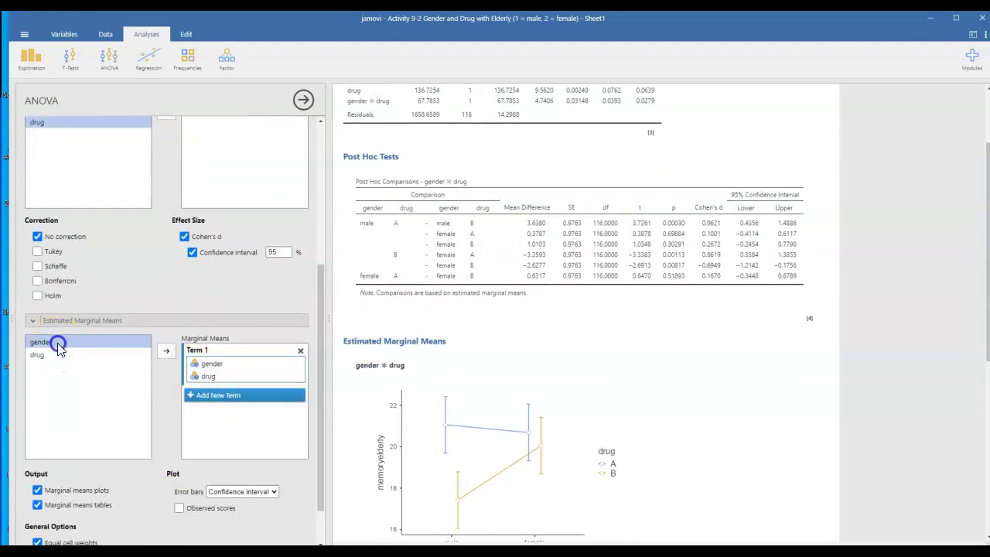
pyautogui.click(203, 394)
pyautogui.moveTo(70, 344); pyautogui.dragTo(228, 406)
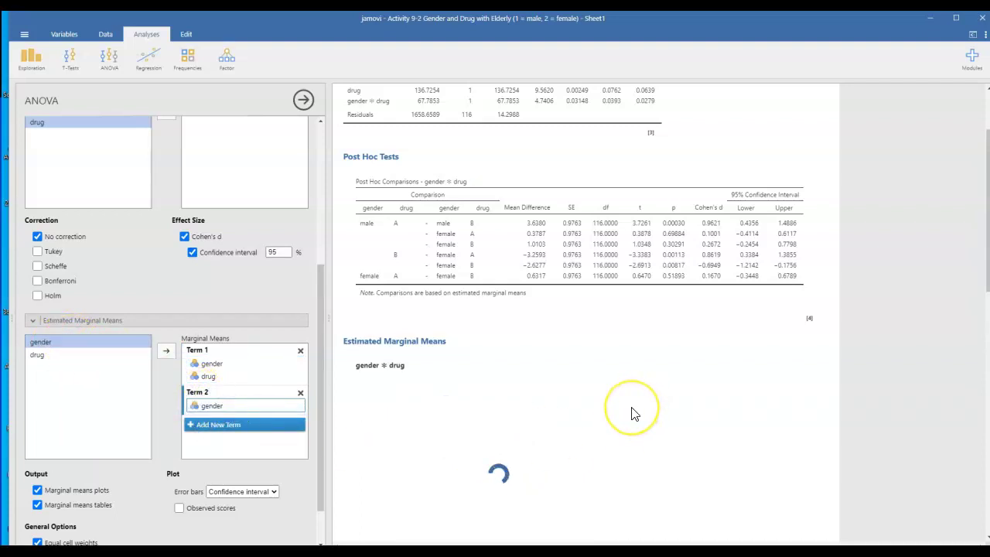
pyautogui.scroll(-2, 632, 415)
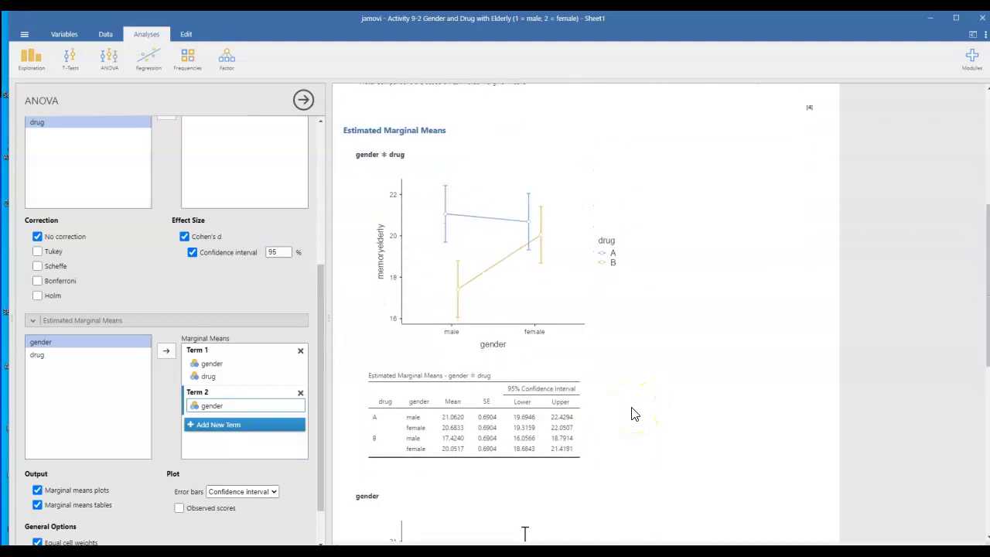
# - Examine the estimated marginal means plots and tables for gender ✻ drug and gender, along with the post hoc and ANOVA results
pyautogui.scroll(-4, 632, 416)
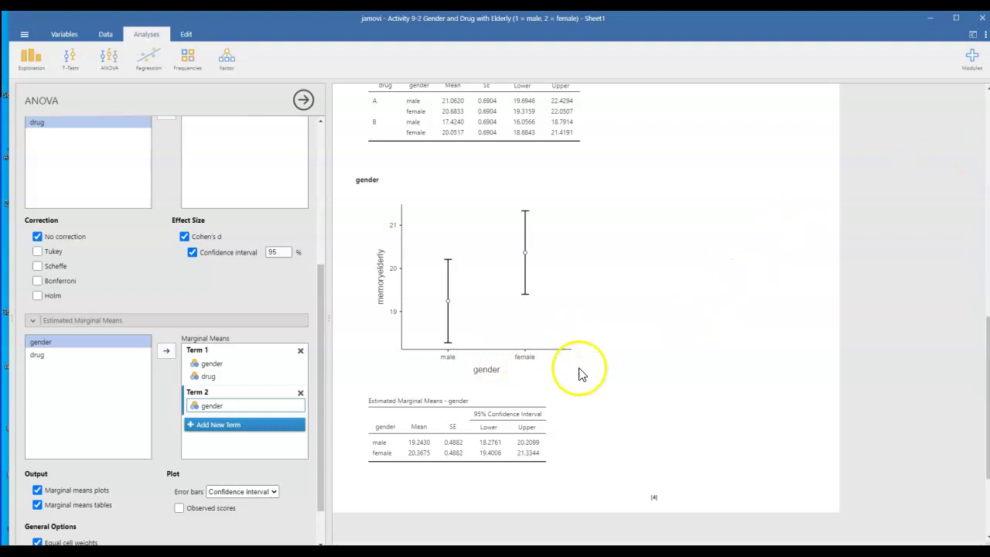
pyautogui.scroll(5, 584, 374)
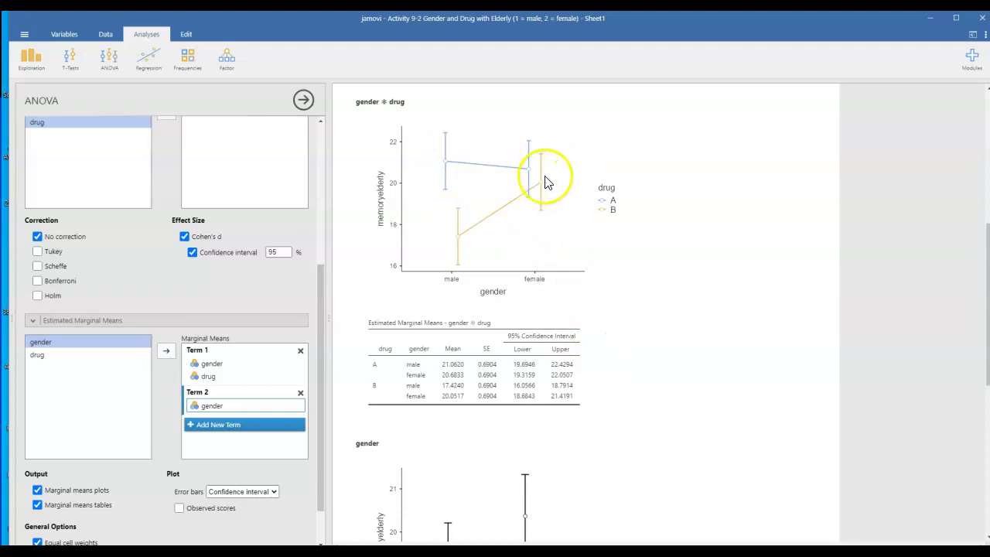
pyautogui.scroll(-3, 663, 362)
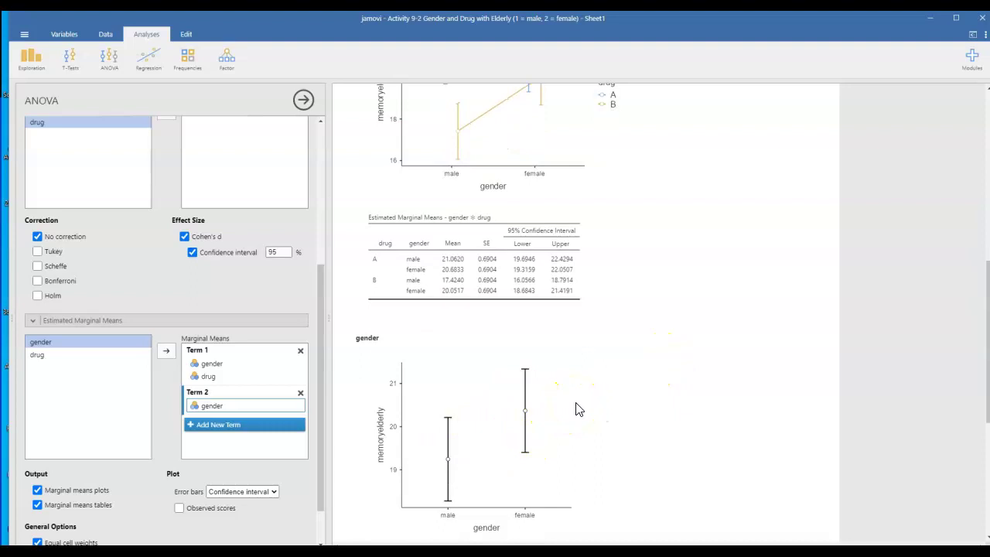
pyautogui.scroll(7, 579, 410)
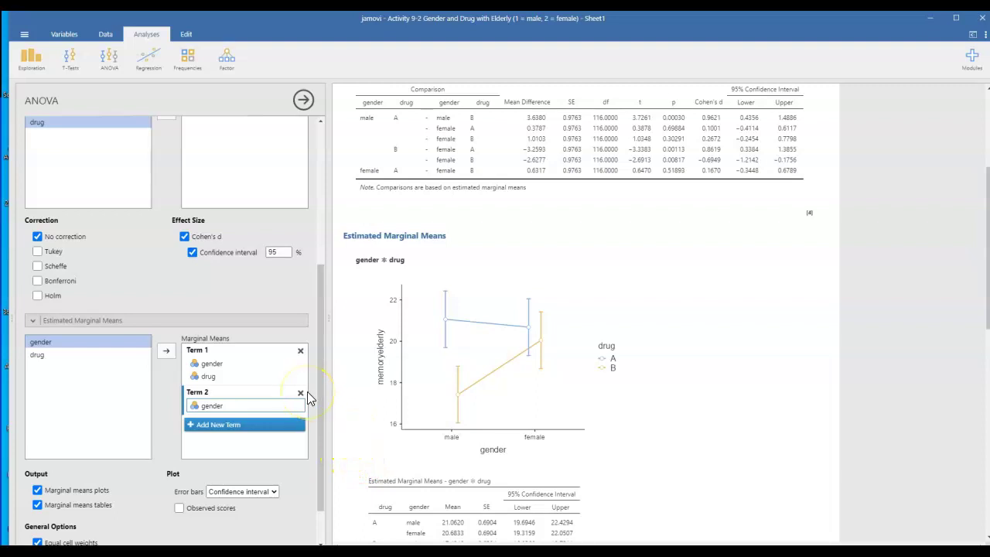
pyautogui.scroll(3, 307, 390)
pyautogui.scroll(4, 307, 391)
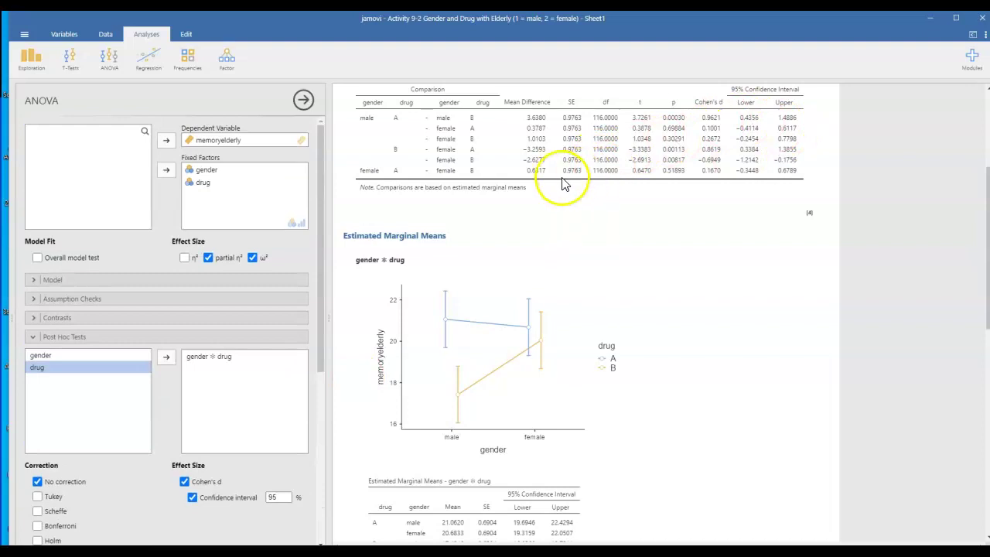
pyautogui.scroll(5, 573, 188)
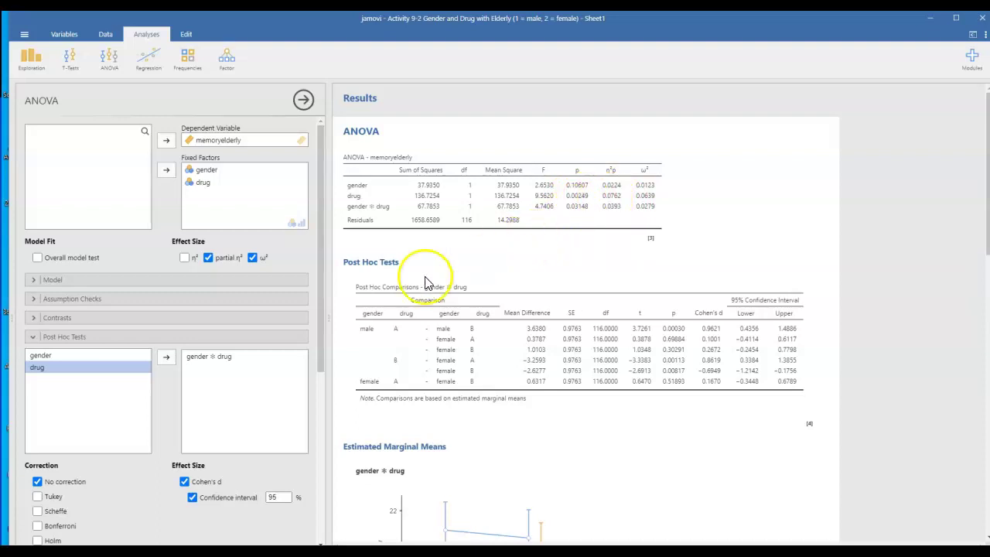
# - Add a third estimated marginal means term containing only drug and review its plot and table against the interaction results
pyautogui.scroll(-3, 213, 375)
pyautogui.scroll(-1, 217, 374)
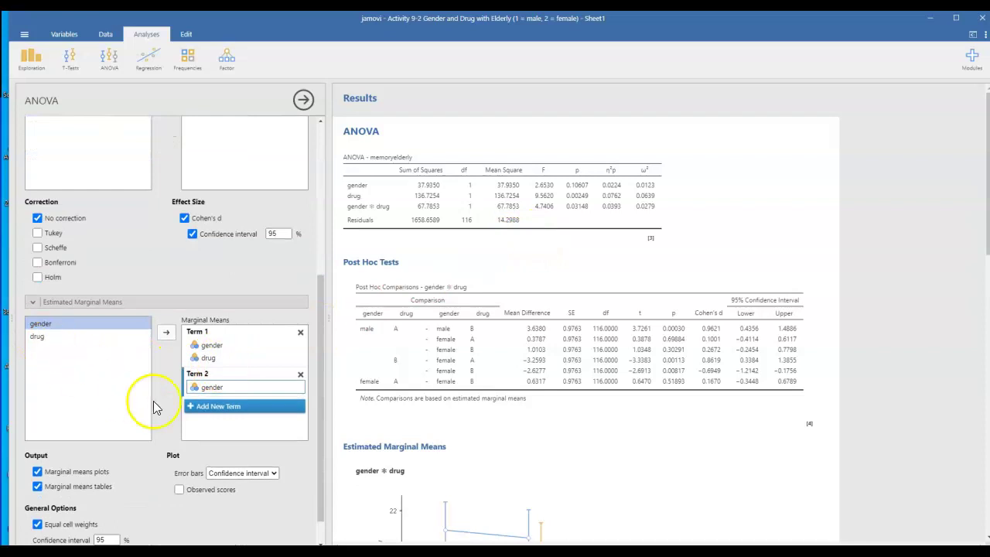
pyautogui.click(197, 406)
pyautogui.moveTo(48, 347); pyautogui.dragTo(202, 420)
pyautogui.scroll(-1, 433, 420)
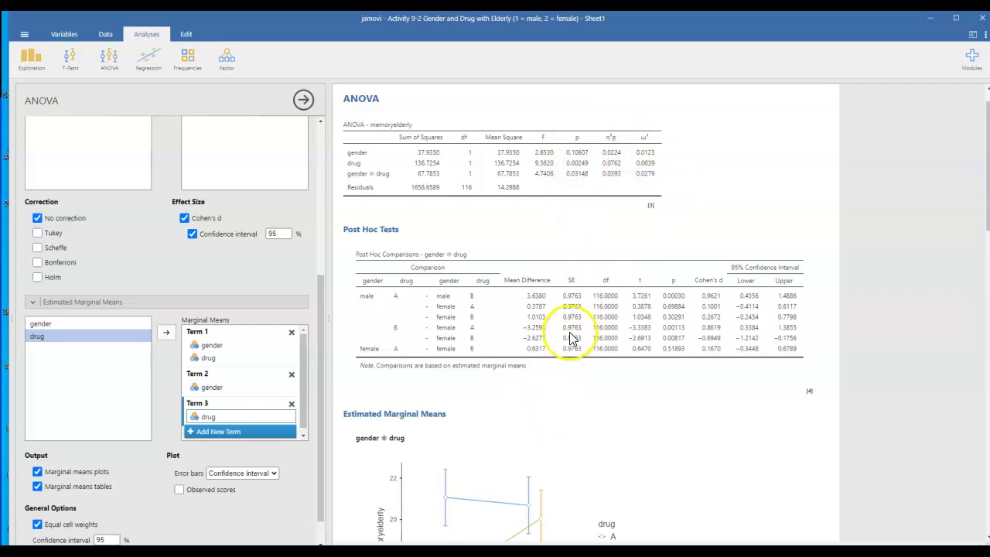
pyautogui.scroll(-10, 580, 309)
pyautogui.scroll(-4, 562, 331)
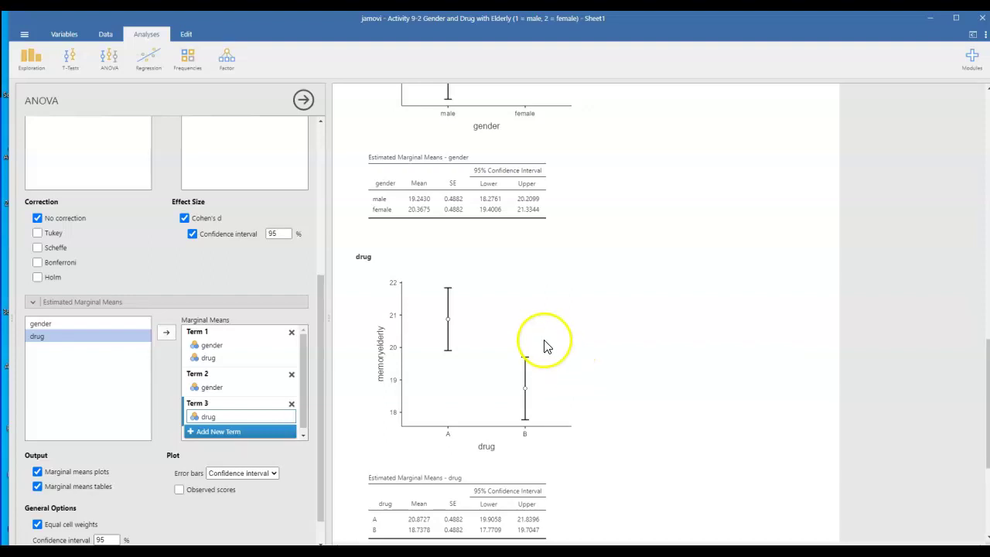
pyautogui.scroll(10, 544, 344)
pyautogui.scroll(3, 544, 344)
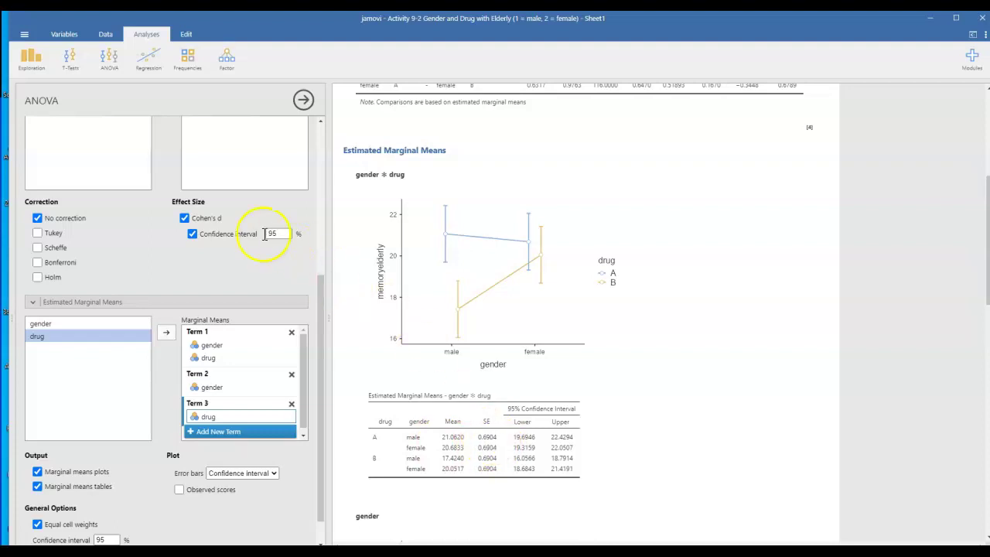
# - Run Descriptives on memoryelderly split by gender, and swap the split variable to drug alone
pyautogui.click(39, 62)
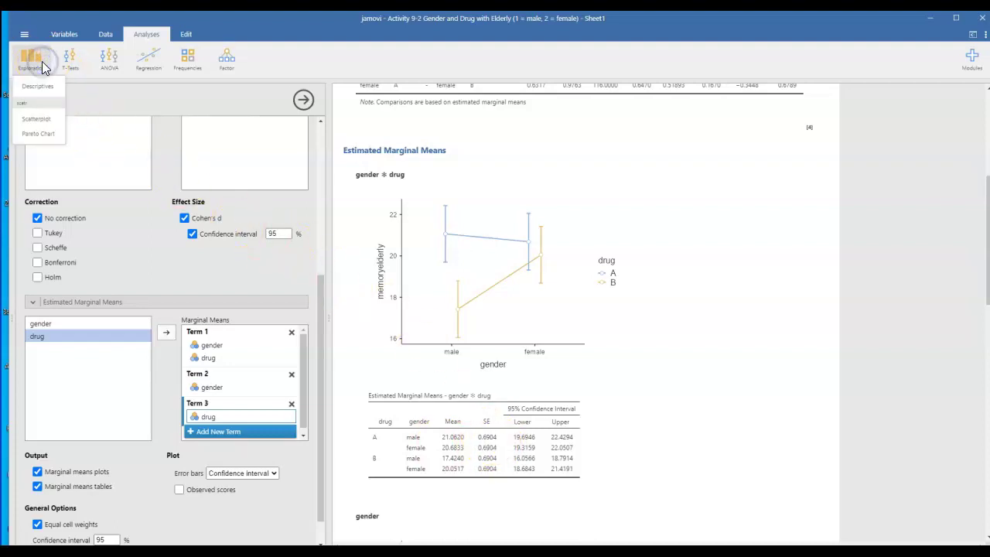
pyautogui.click(45, 91)
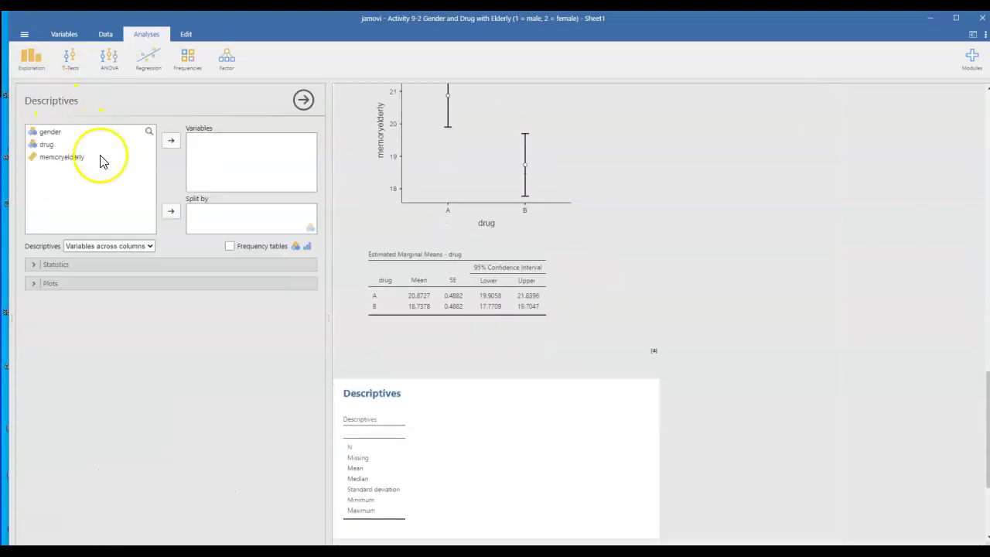
pyautogui.click(80, 157)
pyautogui.click(172, 143)
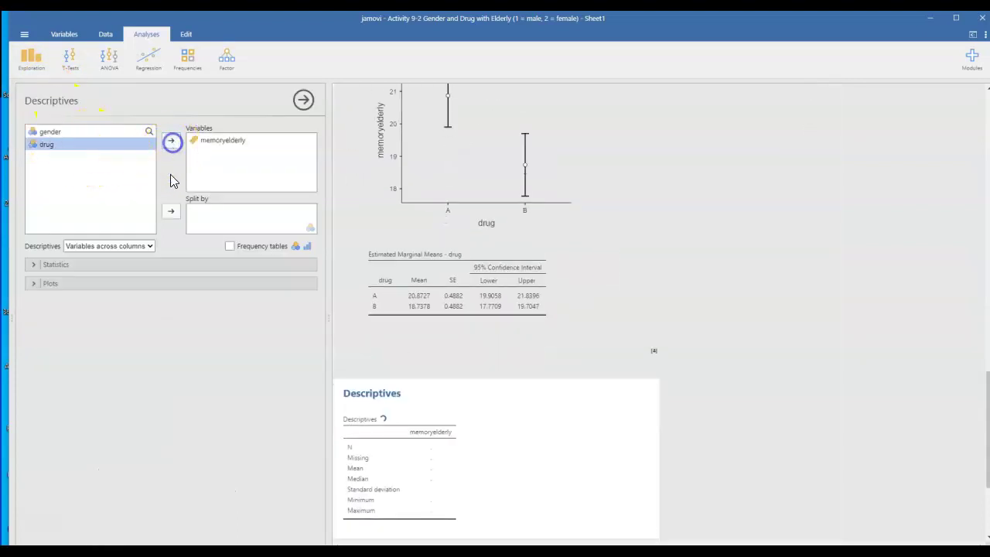
pyautogui.click(67, 133)
pyautogui.click(171, 211)
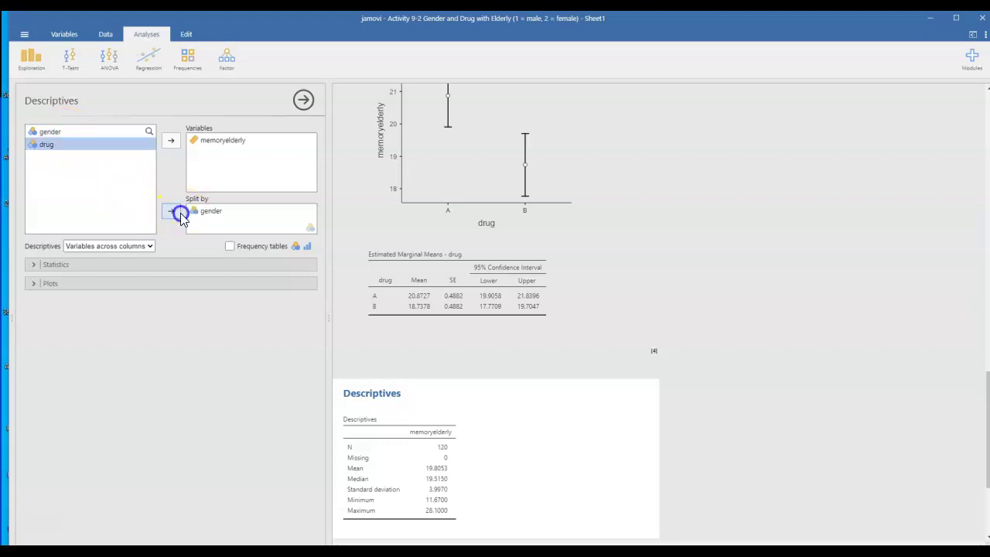
pyautogui.click(95, 133)
pyautogui.click(169, 212)
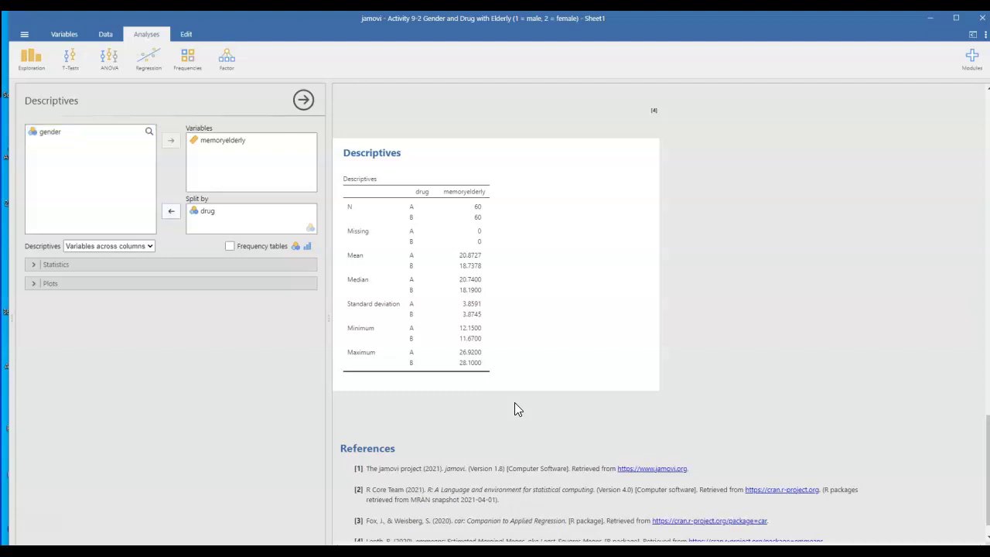
# - Replace drug with gender as the split variable of the memoryelderly descriptives
pyautogui.click(206, 212)
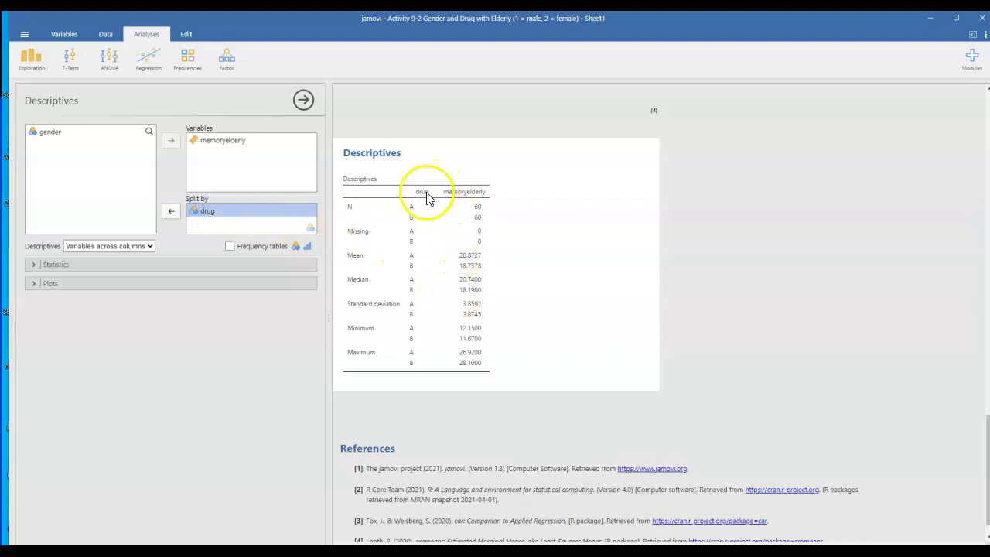
pyautogui.click(220, 211)
pyautogui.click(171, 211)
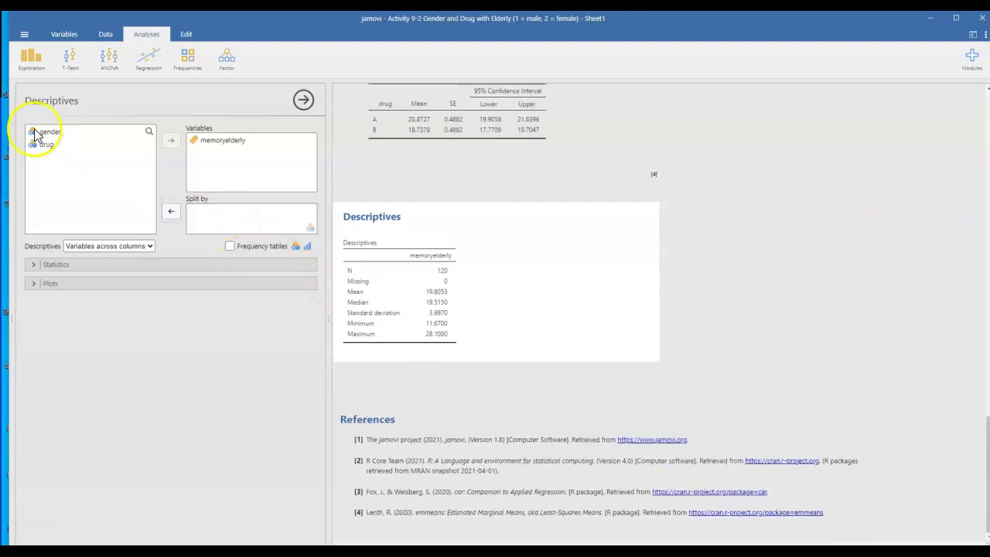
pyautogui.click(35, 133)
pyautogui.click(171, 211)
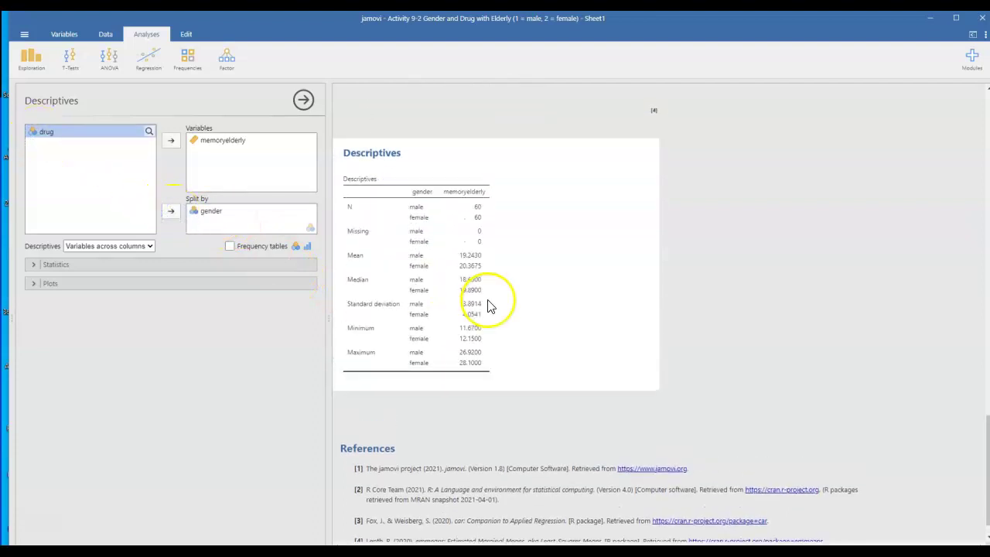